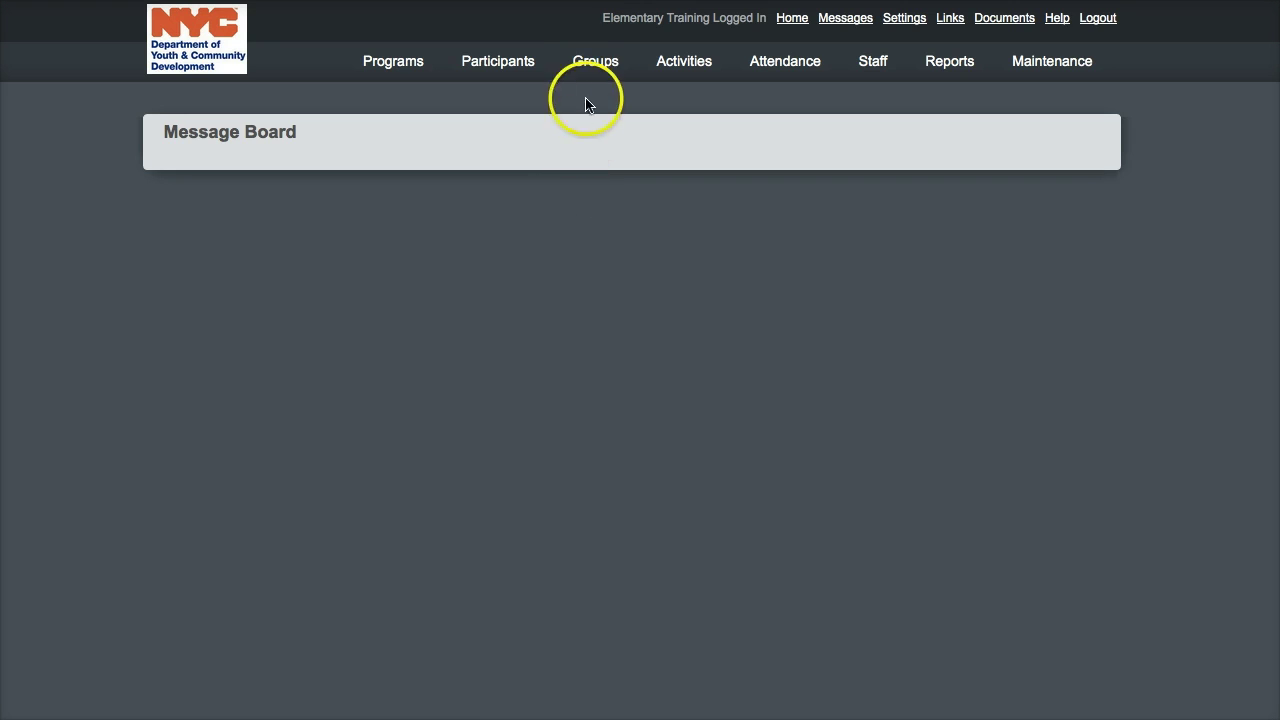
Step: Start a new group named First Grade B and enter First Grade B as its description
left_click(594, 62)
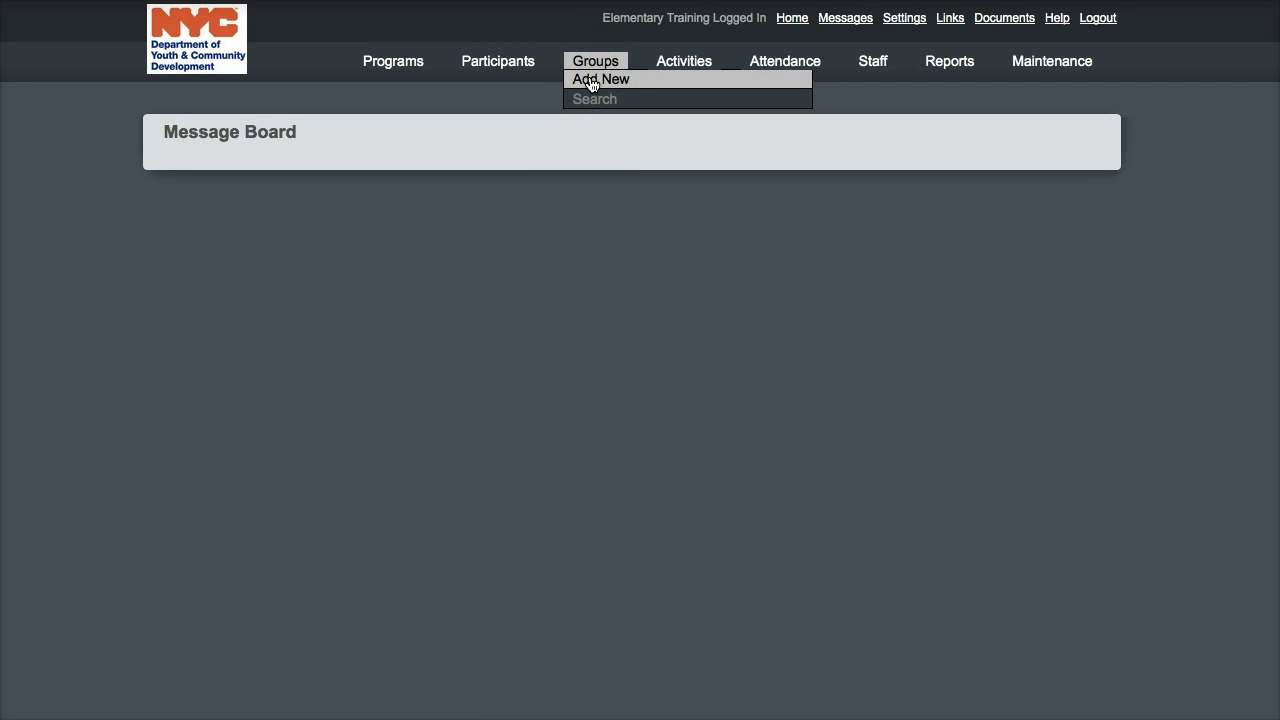
left_click(592, 80)
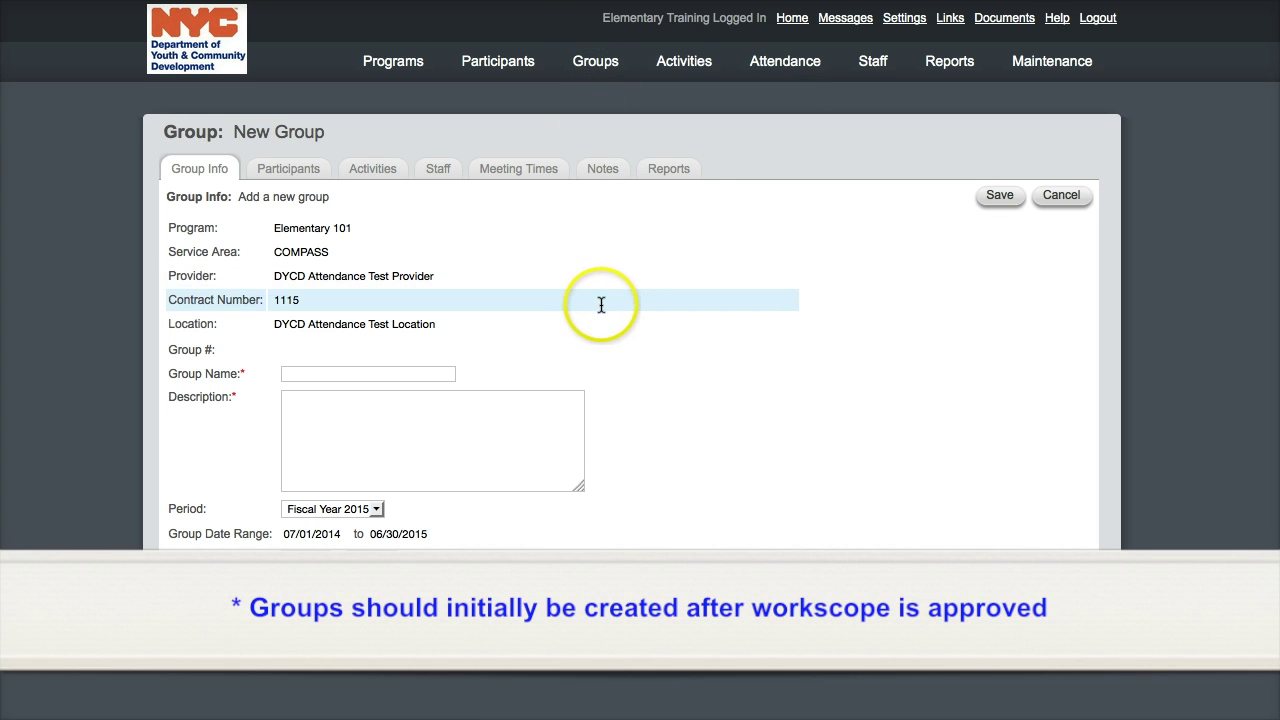
left_click(384, 375)
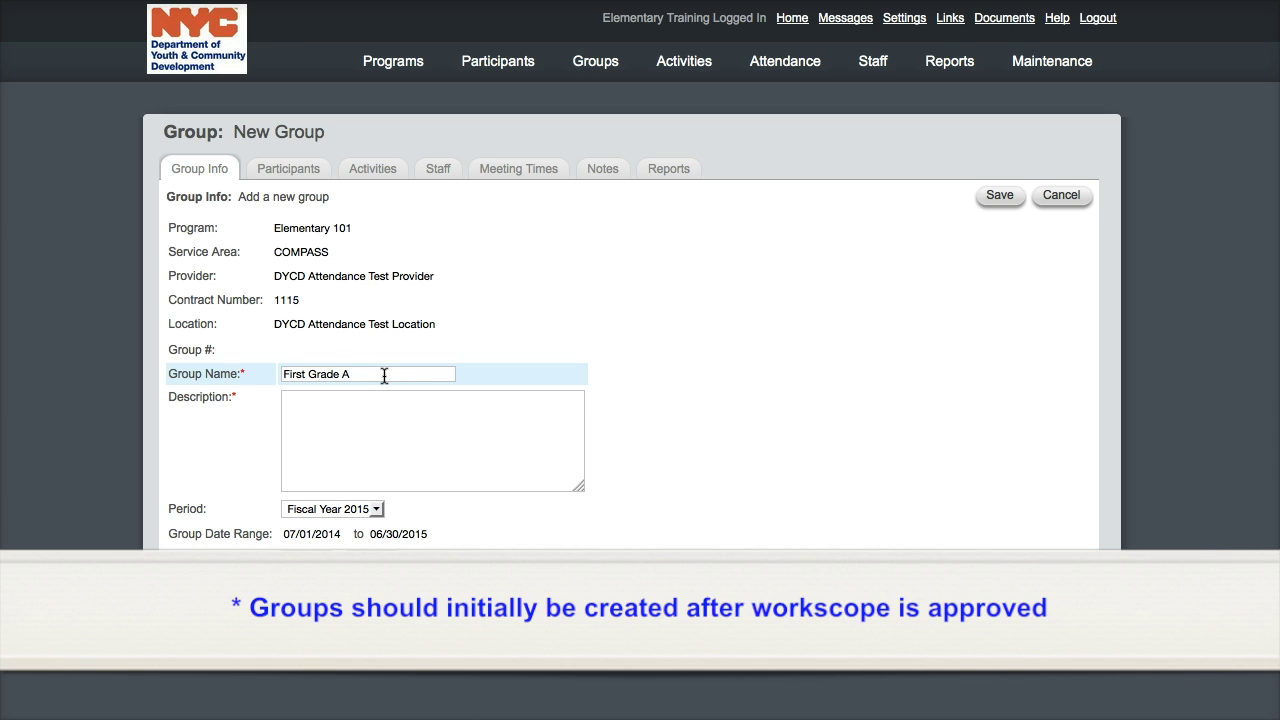
key("BackSpace")
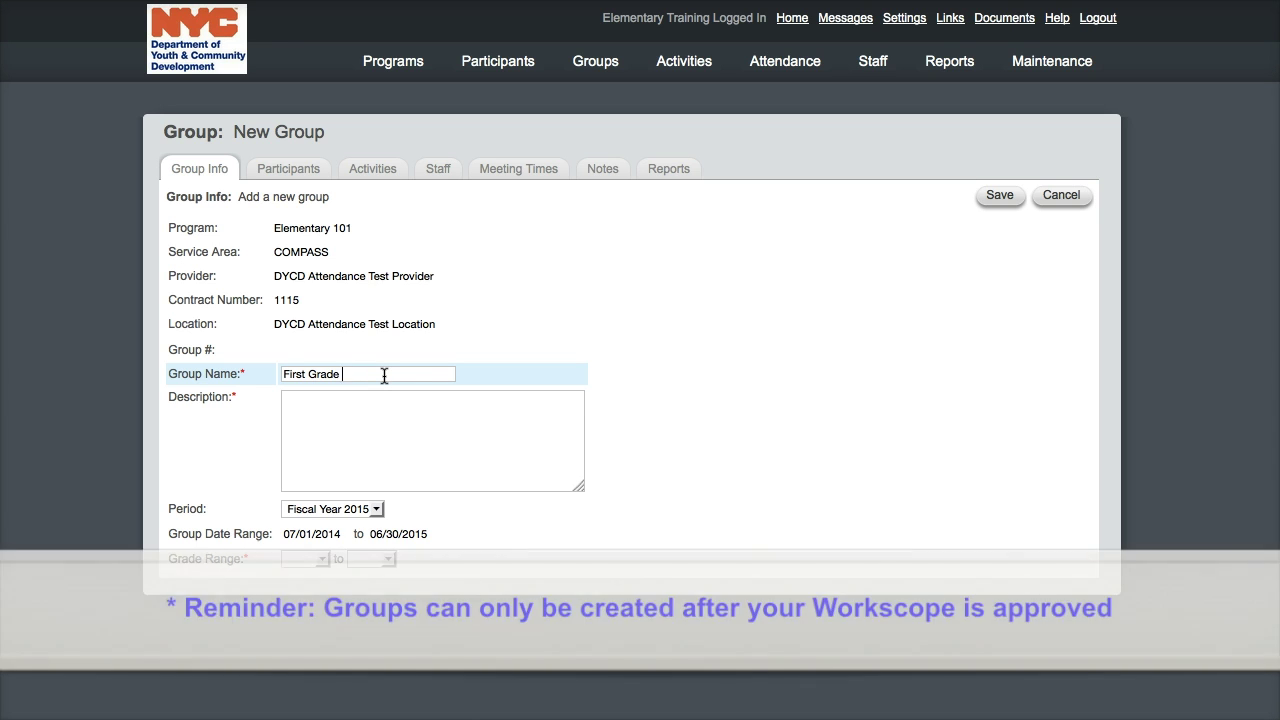
left_click(331, 434)
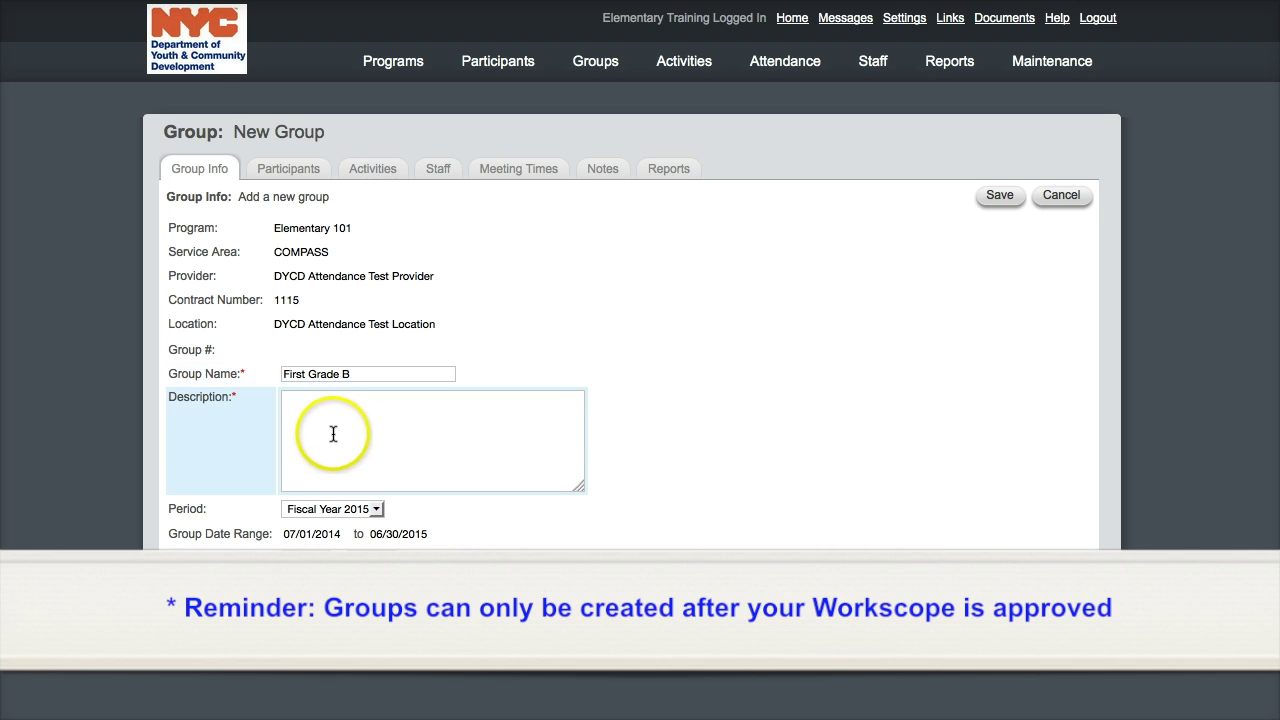
type("First Grade B")
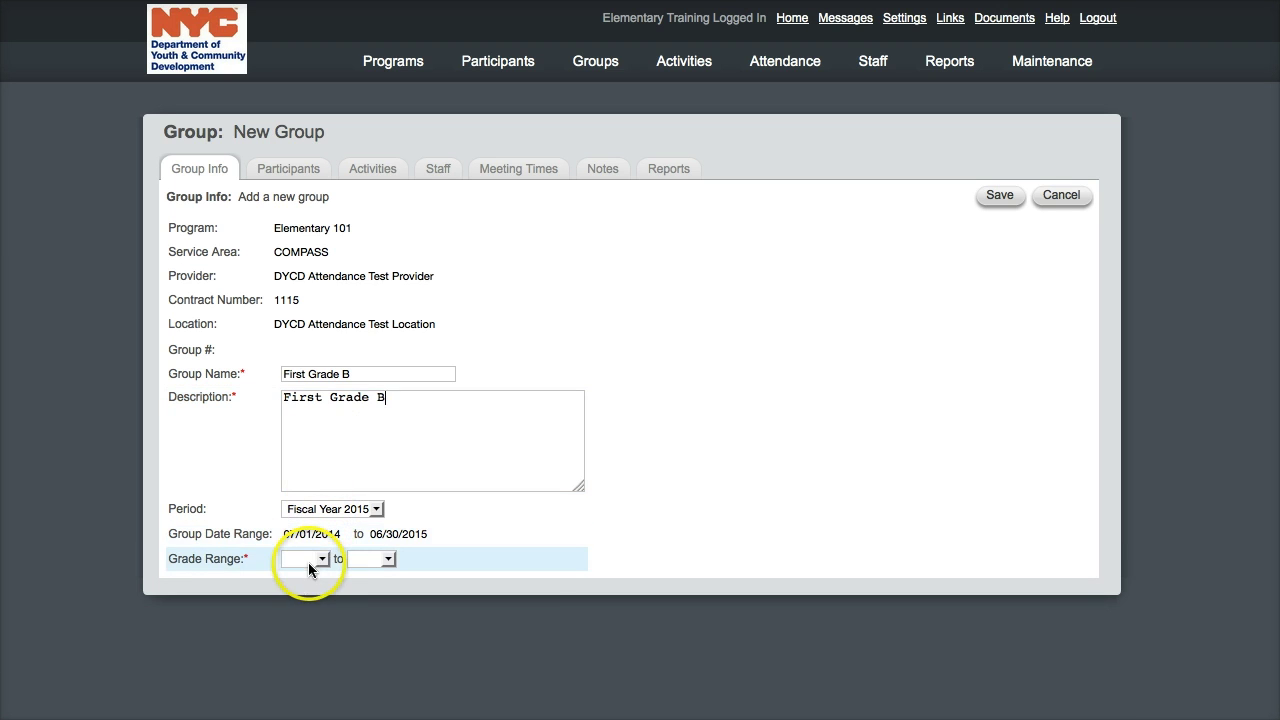
Step: Set the new group's grade range to 1 to 1 and save the group
left_click(308, 560)
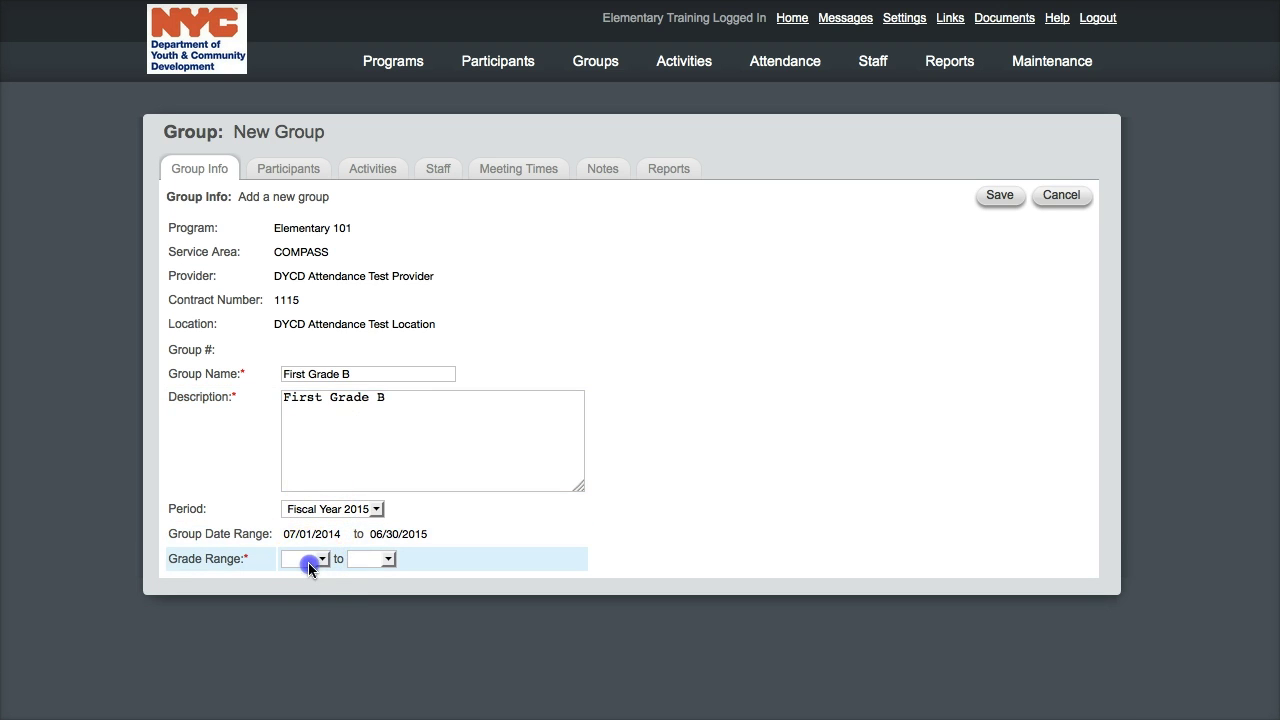
left_click(306, 601)
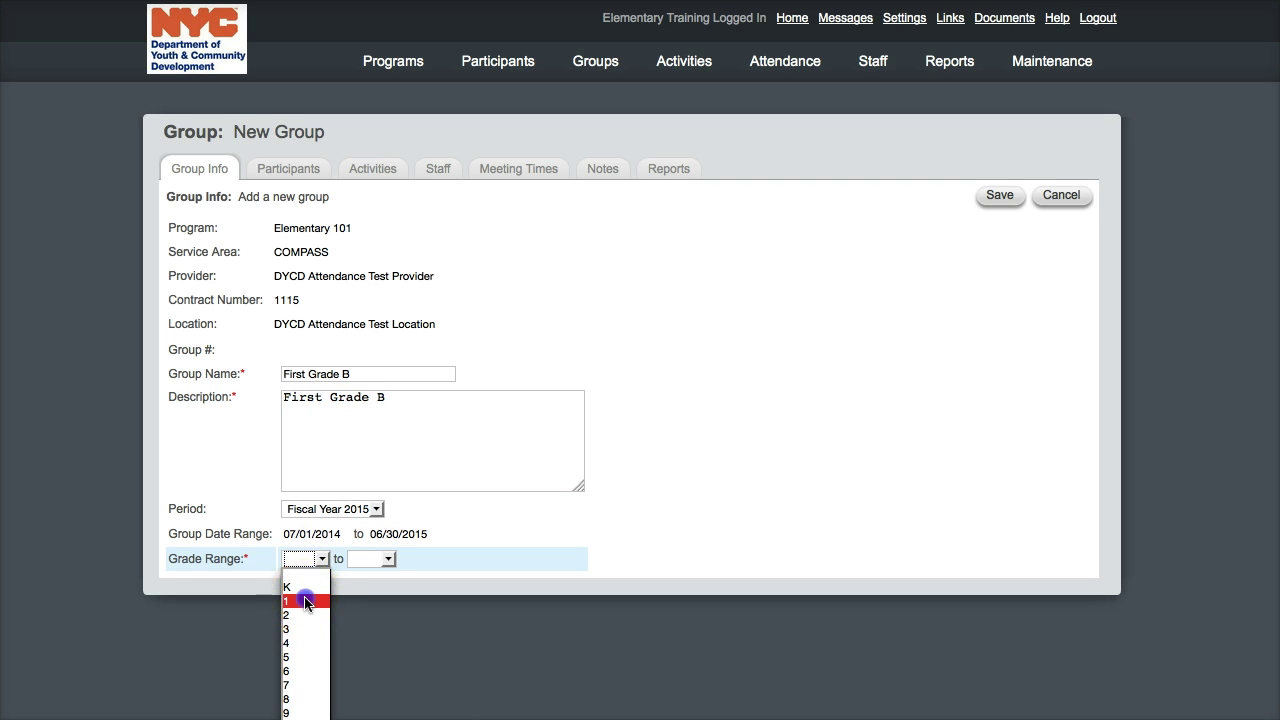
left_click(380, 558)
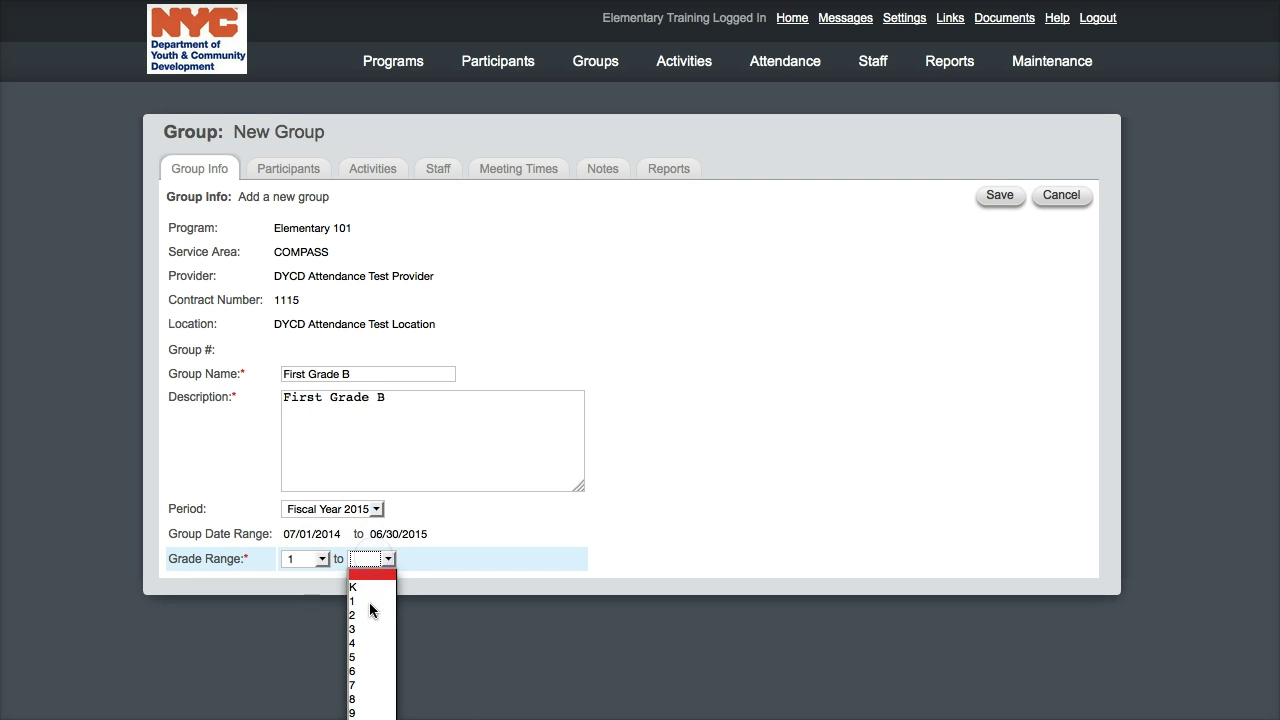
left_click(369, 603)
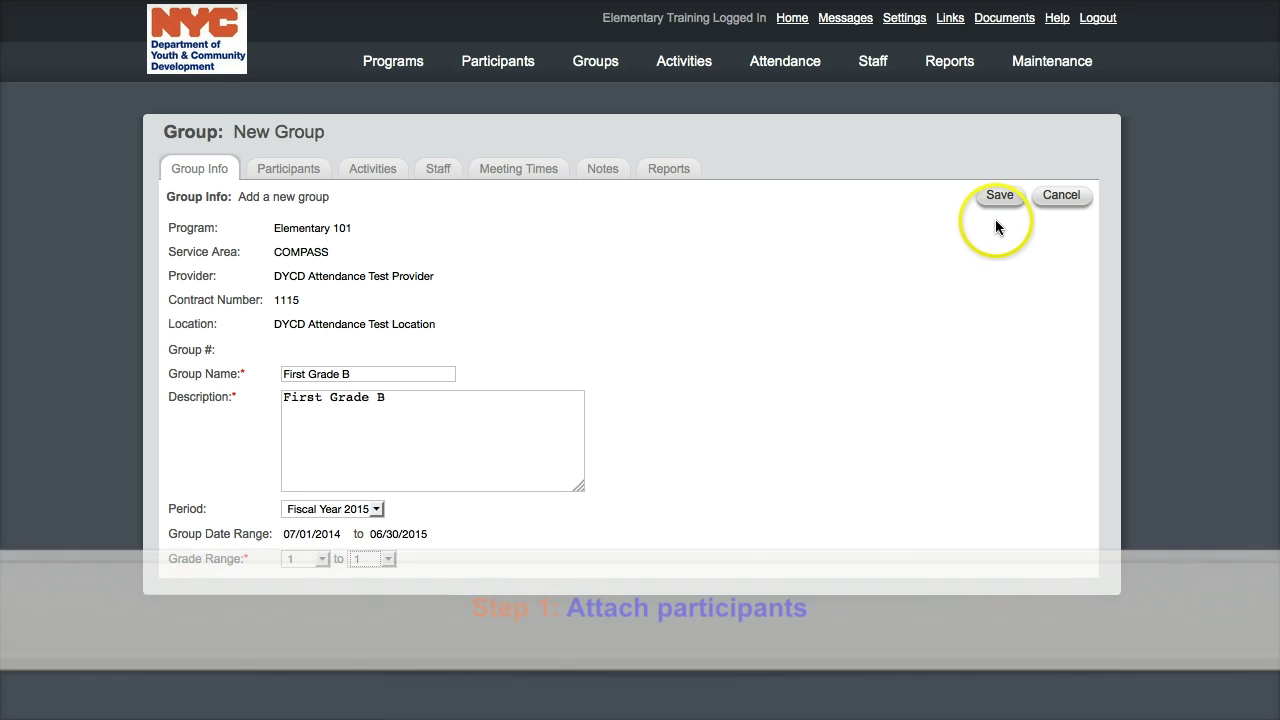
left_click(999, 197)
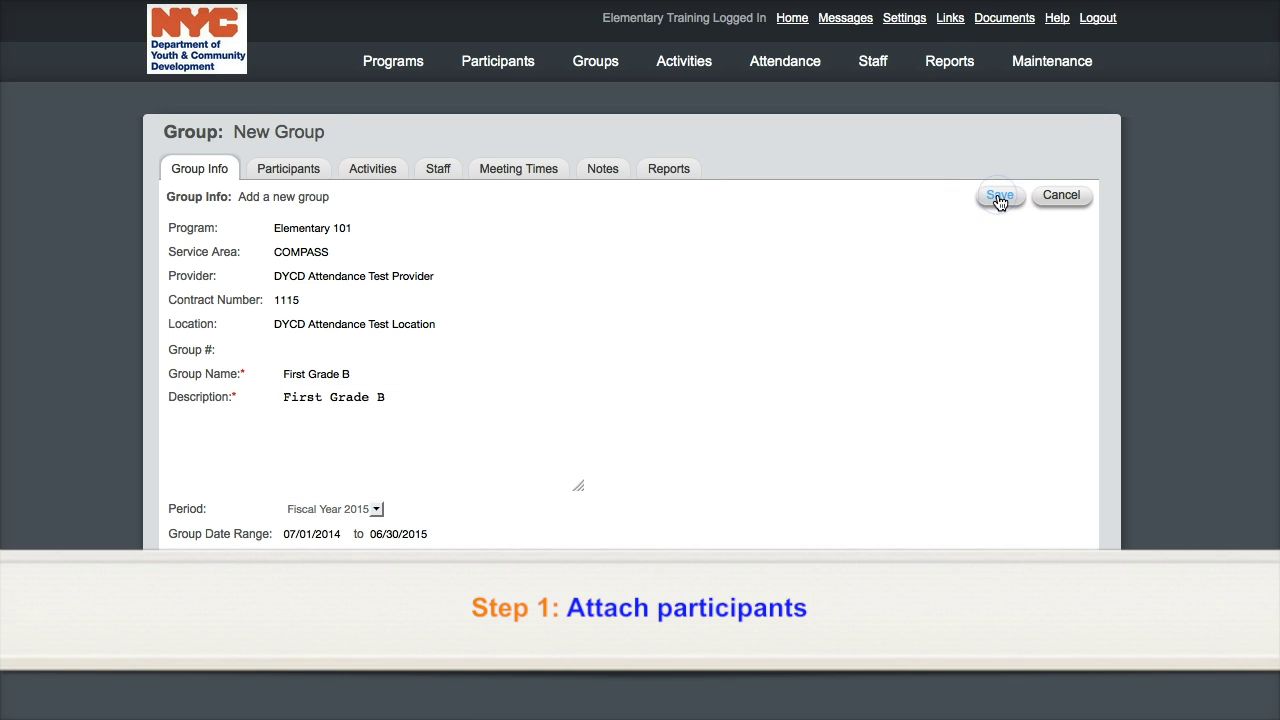
Step: Attach the first, fourth, sixth and seventh participants in the grade 1 roster to the First Grade B group, then save and exit the roster
left_click(297, 175)
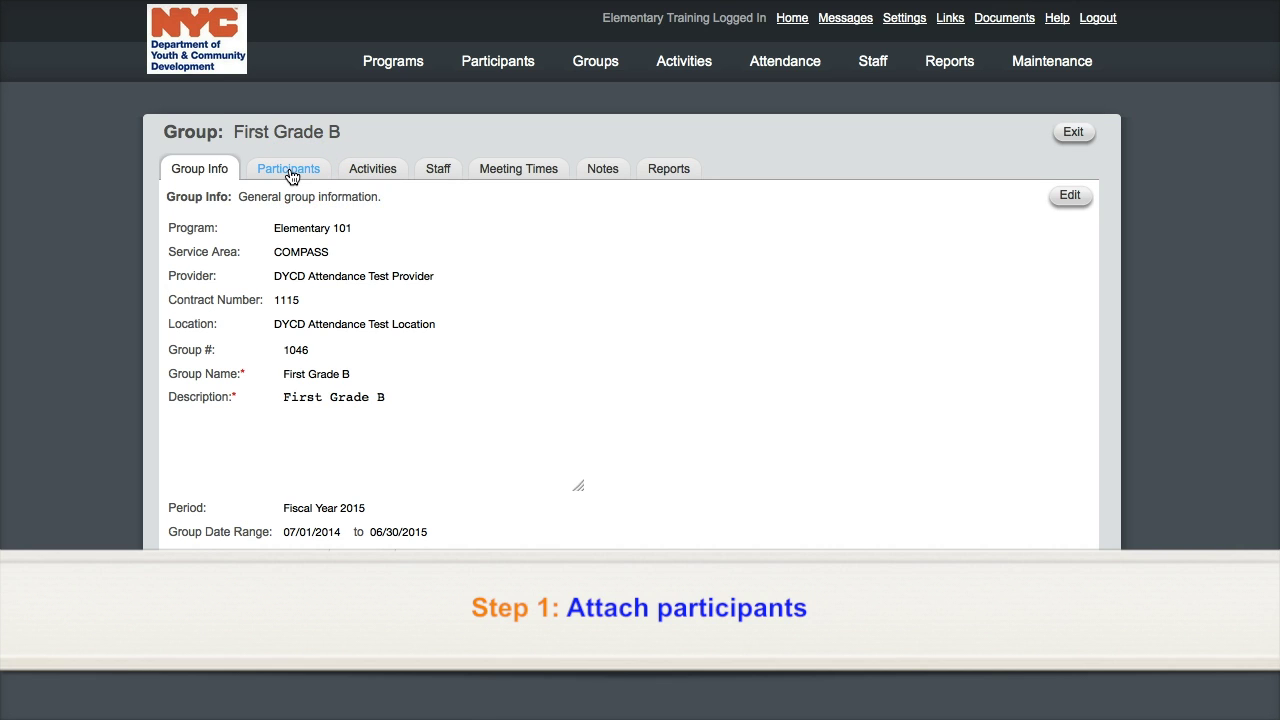
left_click(291, 175)
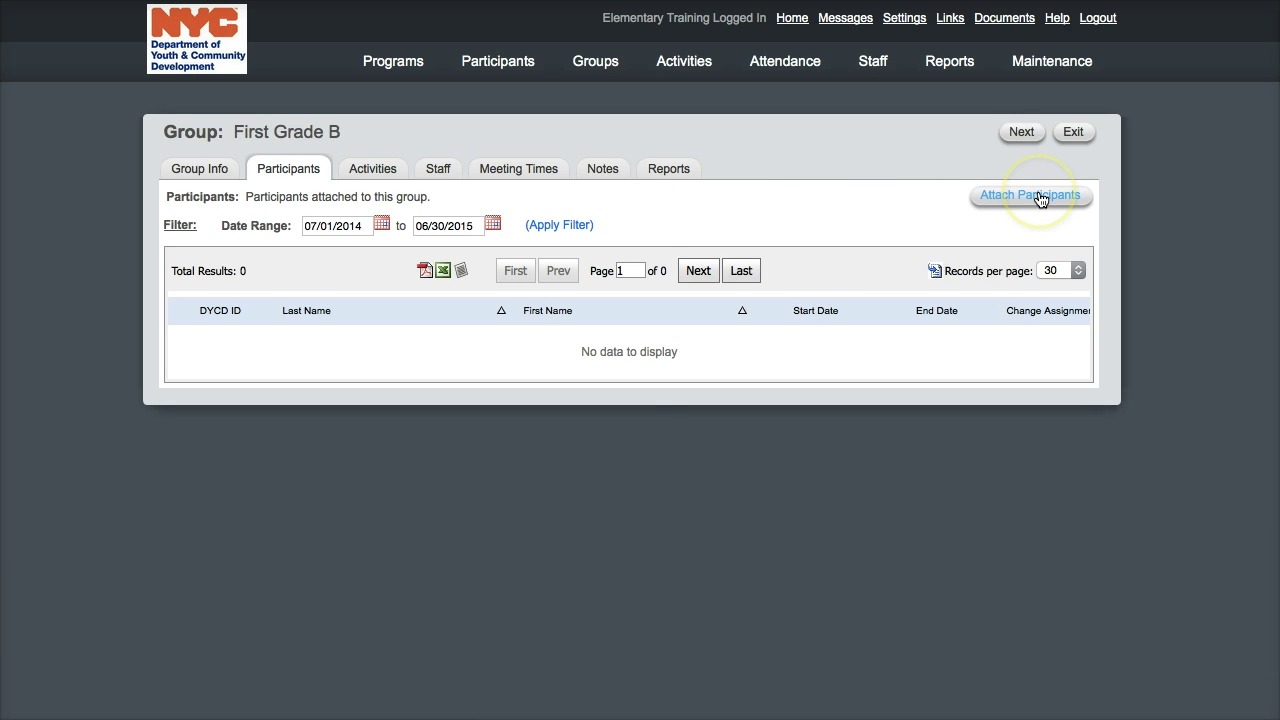
left_click(1040, 198)
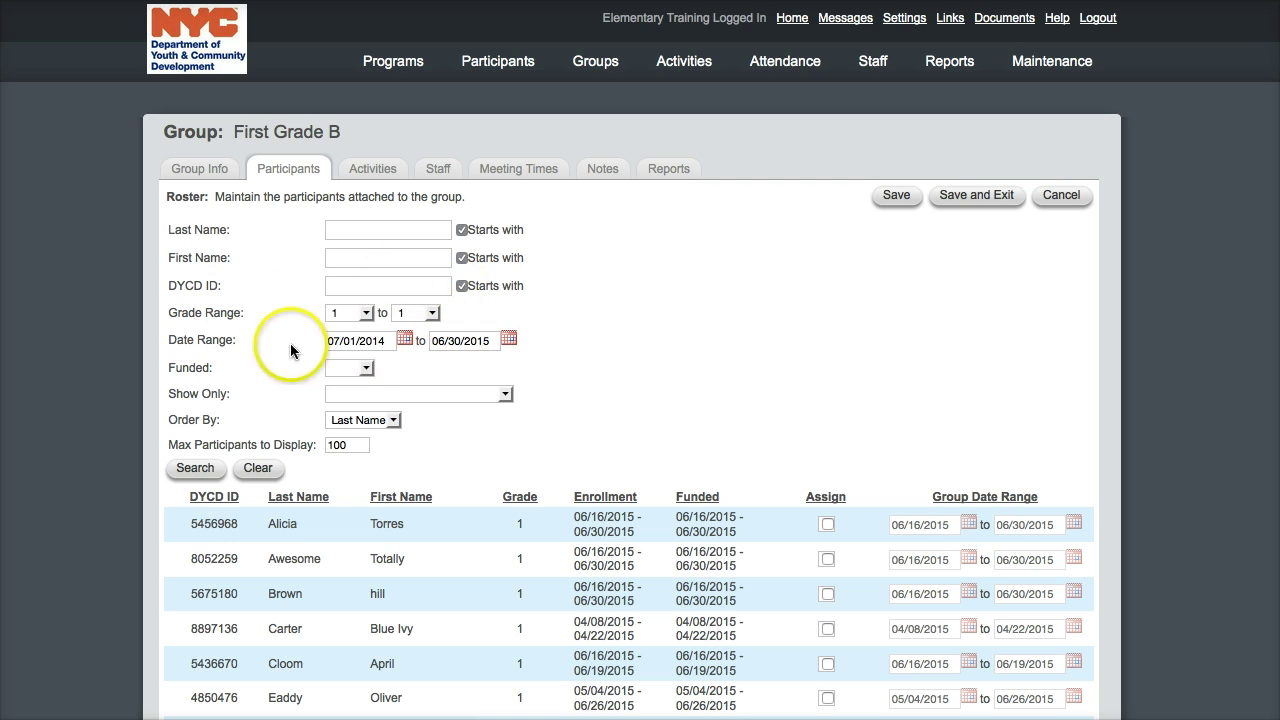
scroll(590, 401, "down", 4)
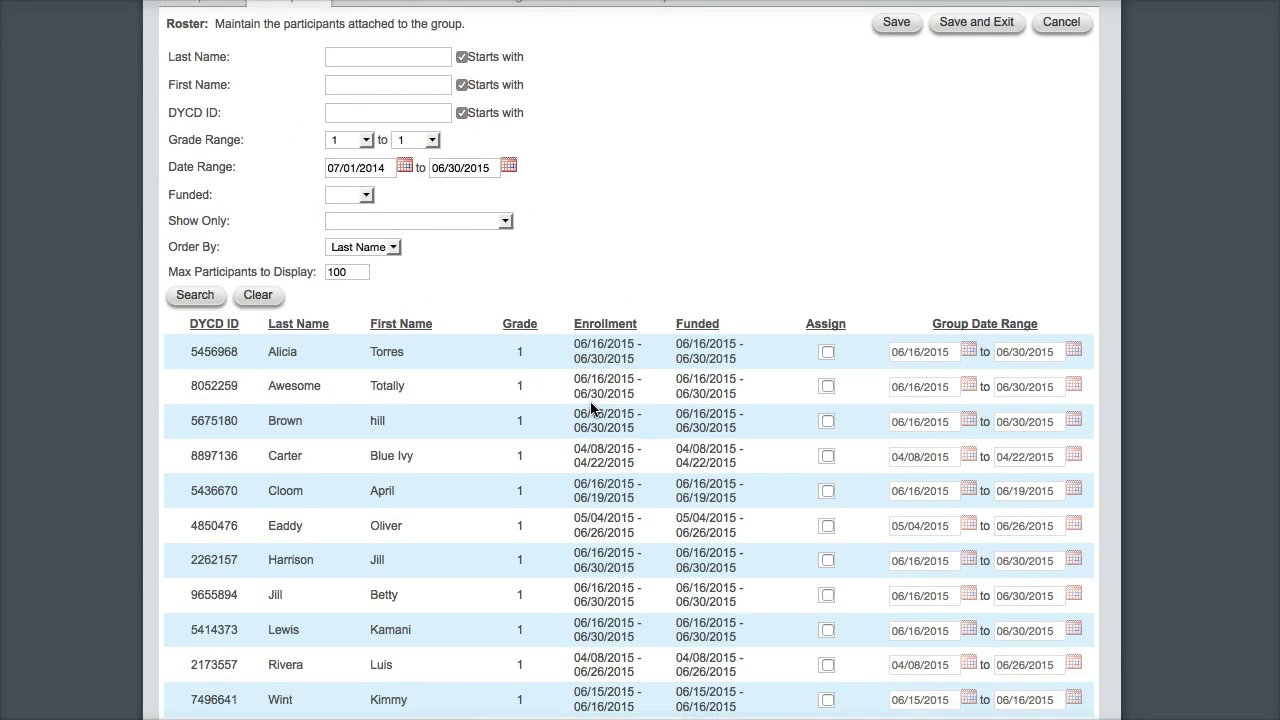
left_click(827, 353)
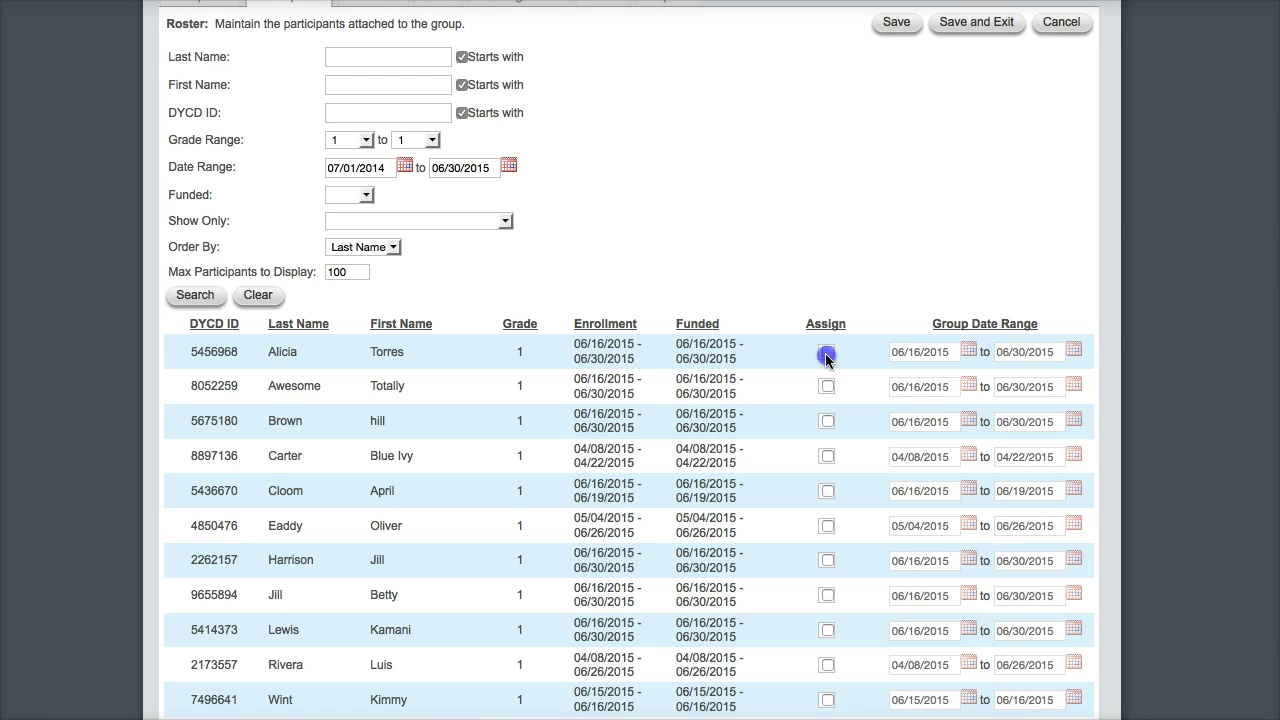
left_click(827, 455)
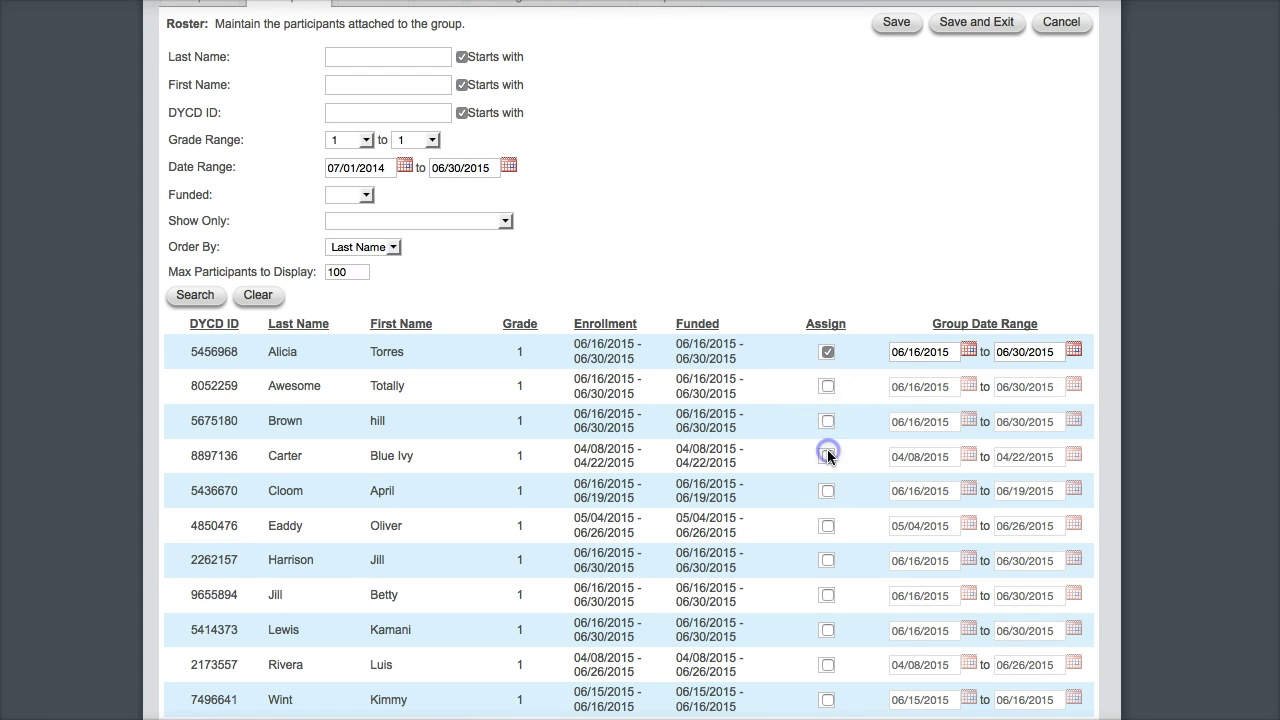
left_click(827, 526)
left_click(827, 560)
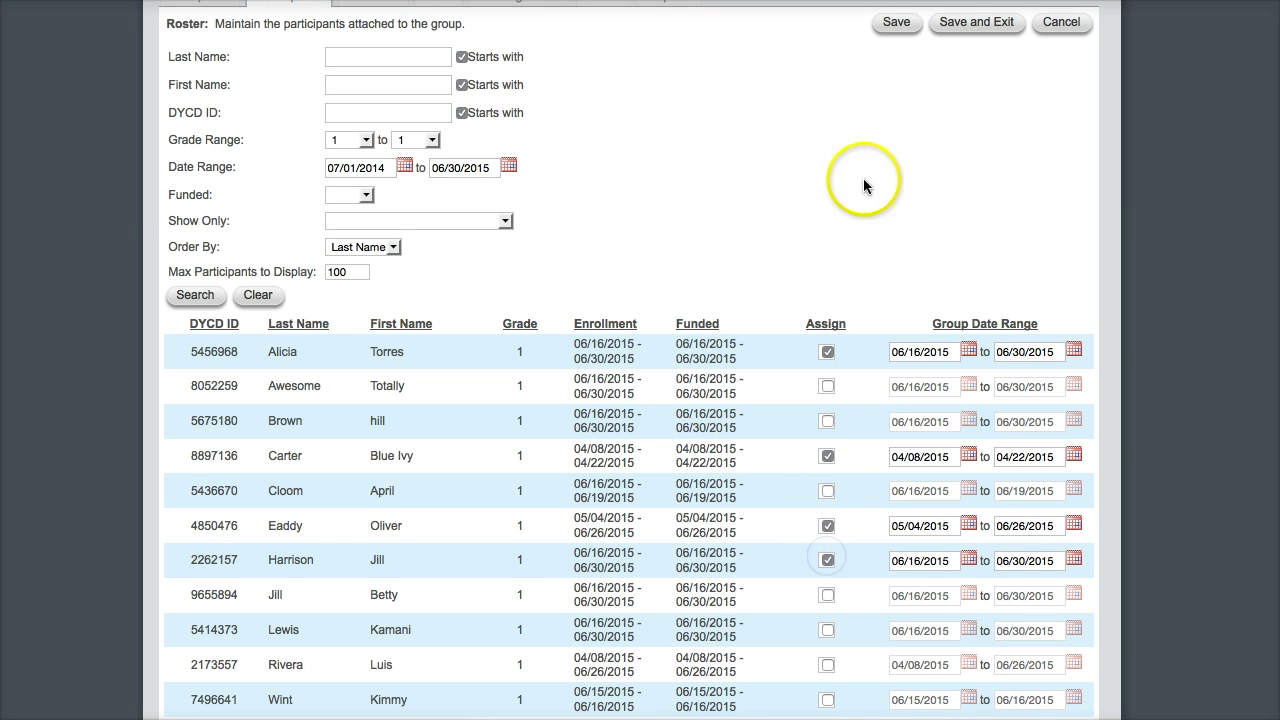
left_click(972, 30)
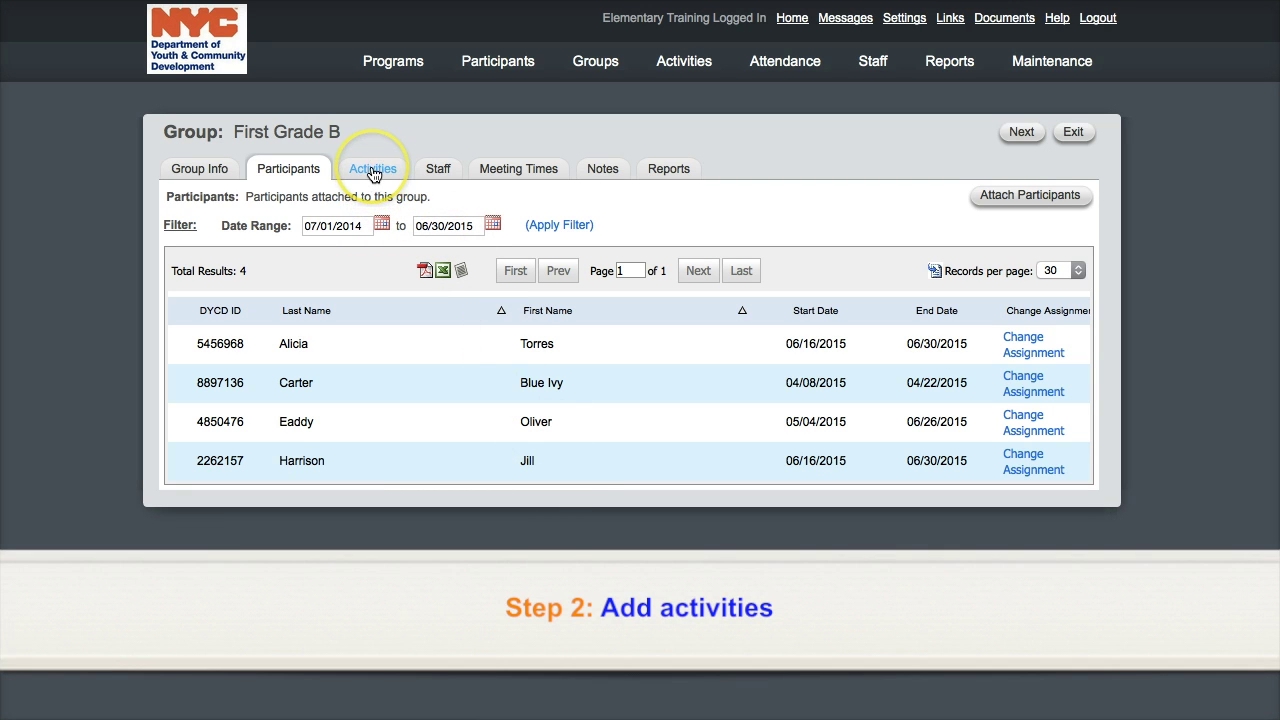
Step: Attach the first 06/04/2015-only Breakfast, second Conservation Club, Musical theatre starting 05/06/2015 and 05/12/2015, and Social Skills starting 07/01/2014 to the group, and save
left_click(372, 172)
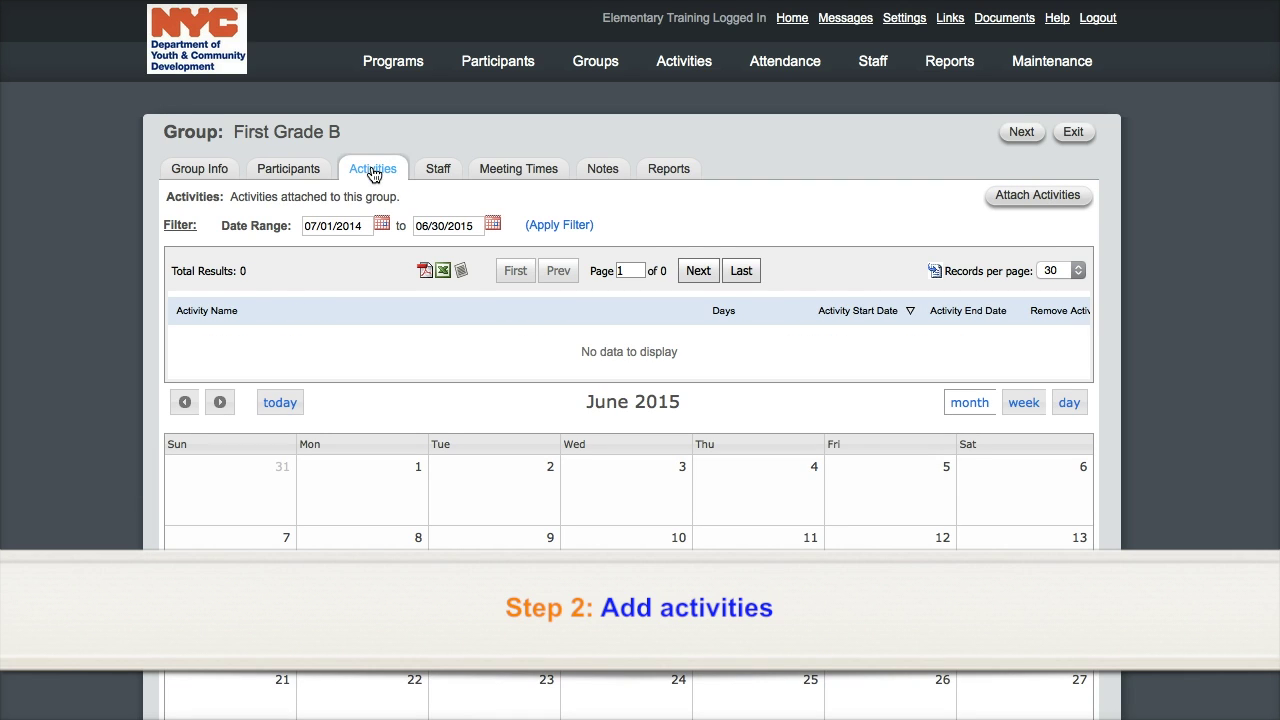
left_click(1036, 199)
left_click(919, 455)
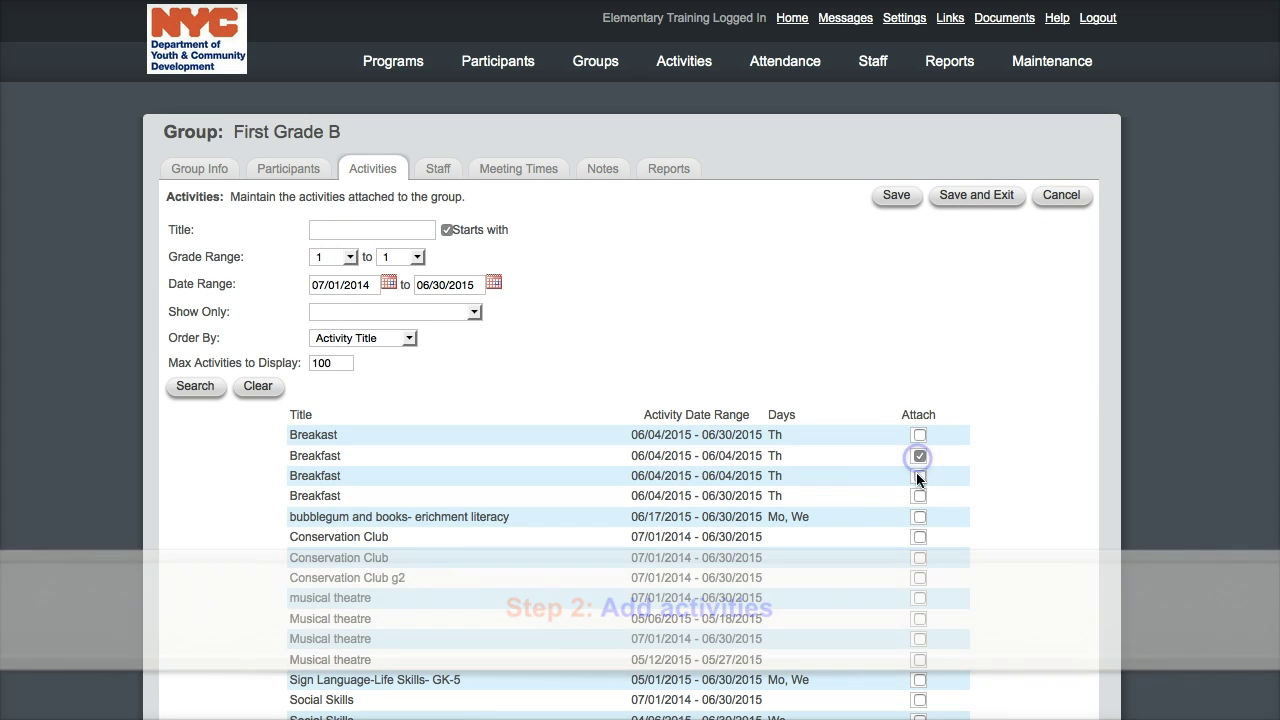
left_click(919, 557)
left_click(919, 618)
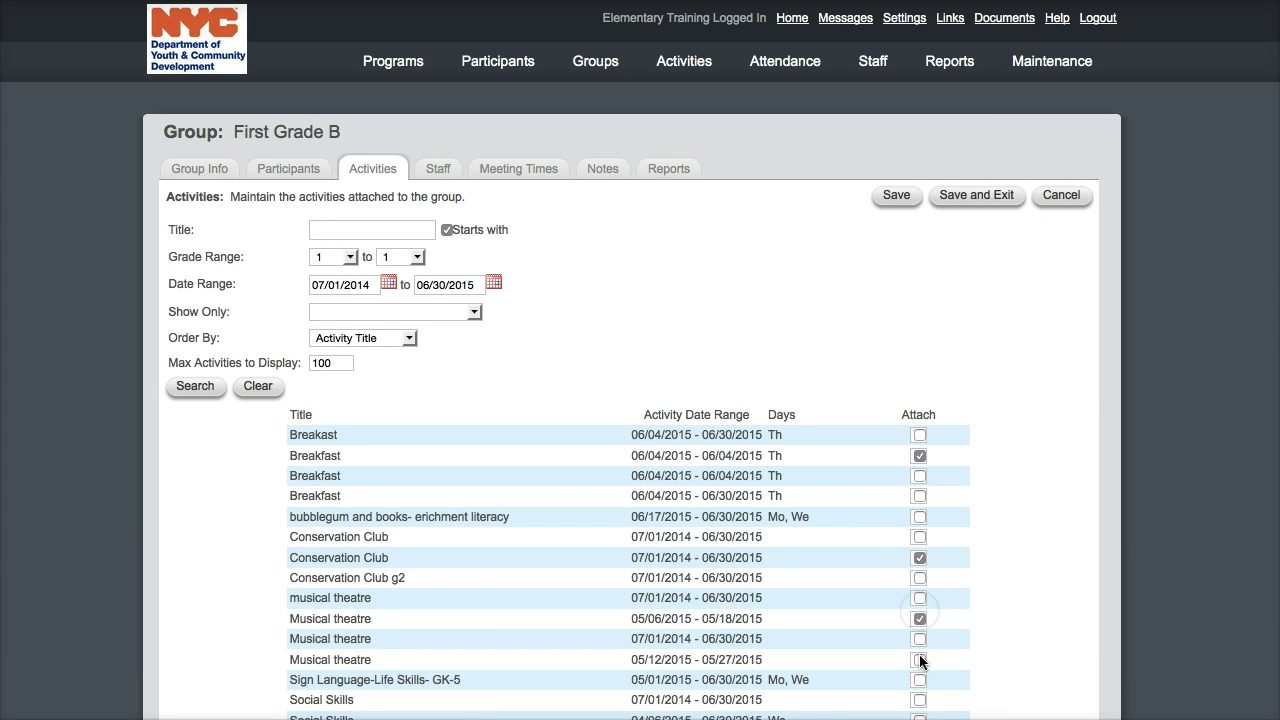
left_click(919, 659)
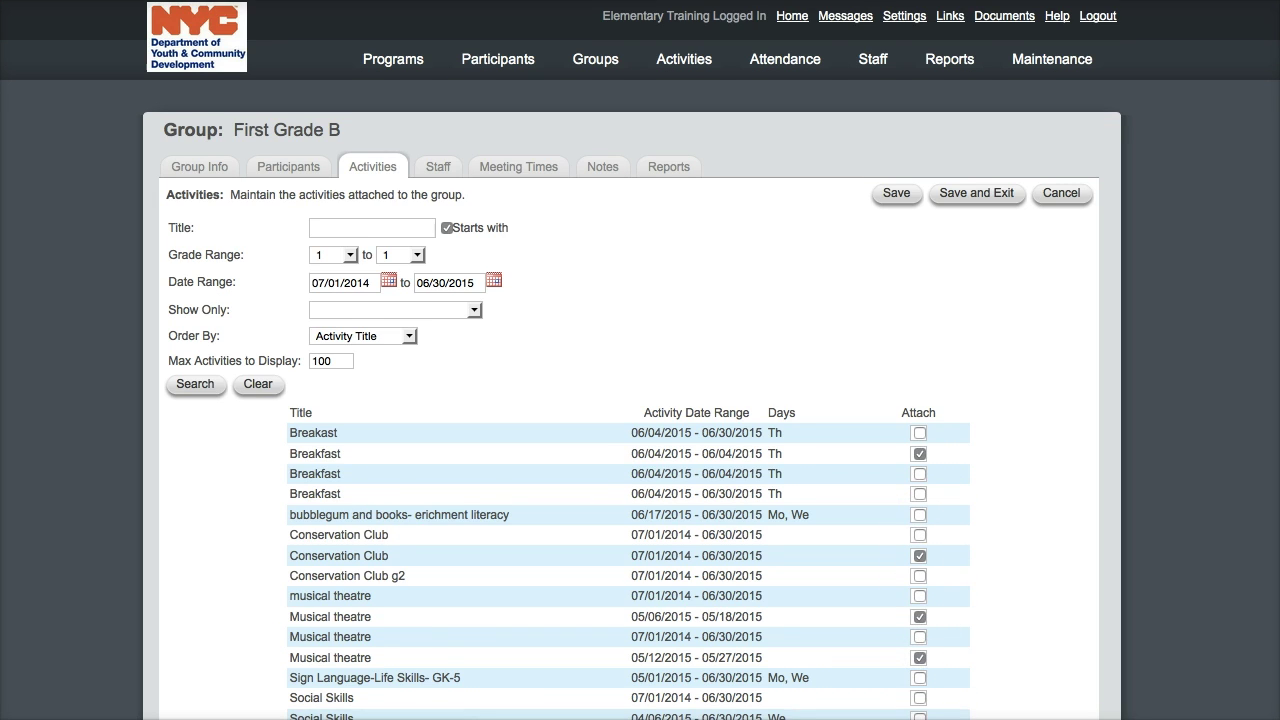
scroll(925, 650, "down", 1)
left_click(920, 665)
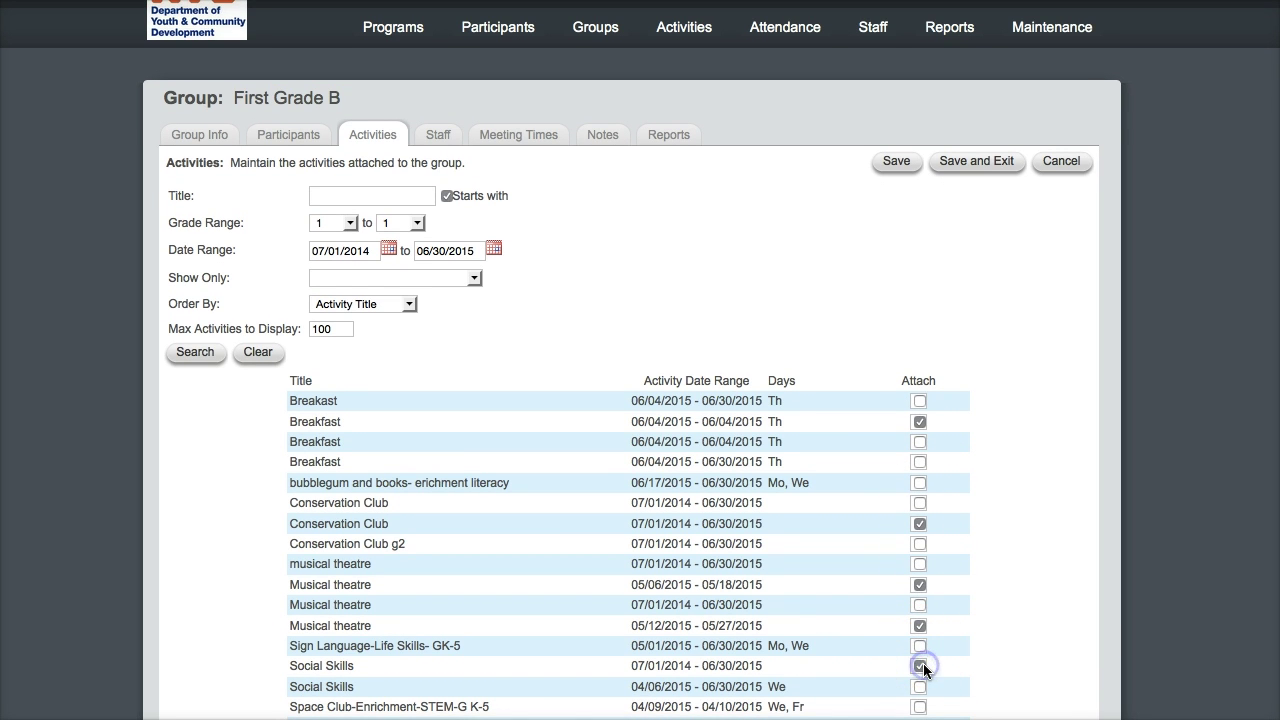
left_click(980, 162)
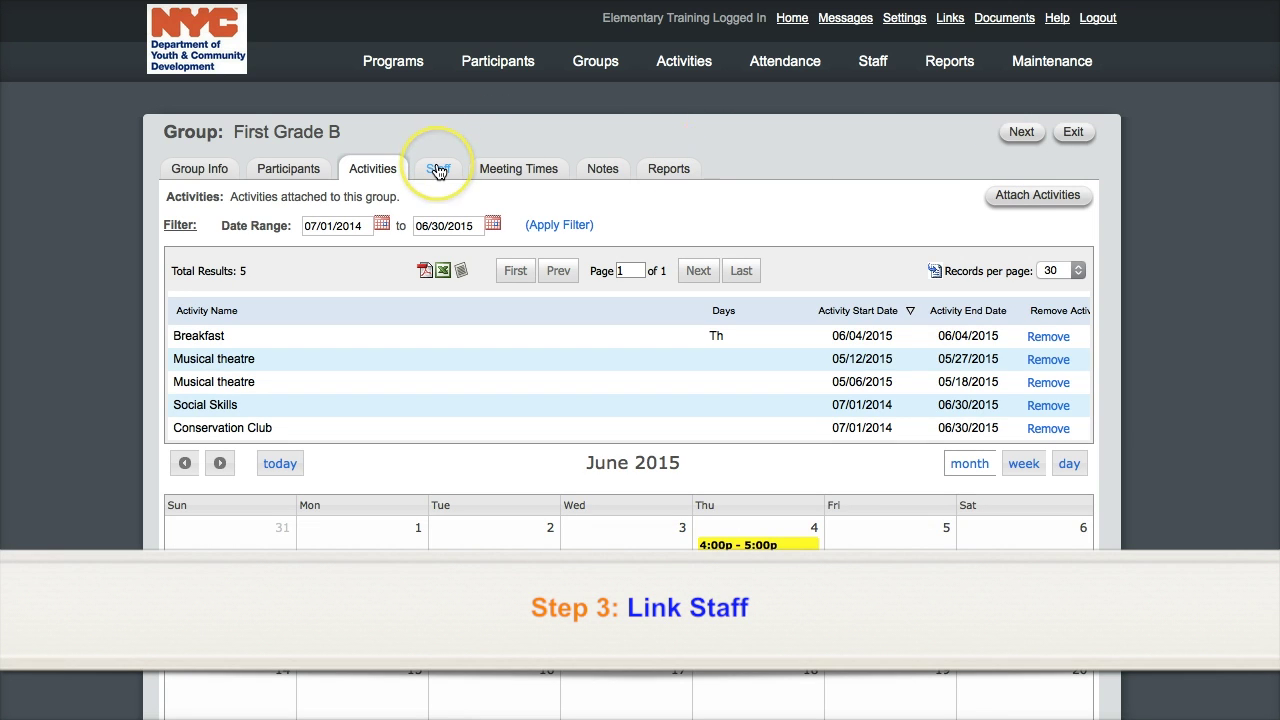
Step: Attach the second listed staff member to the First Grade B group, save the assignment and exit the group
left_click(438, 170)
left_click(1040, 198)
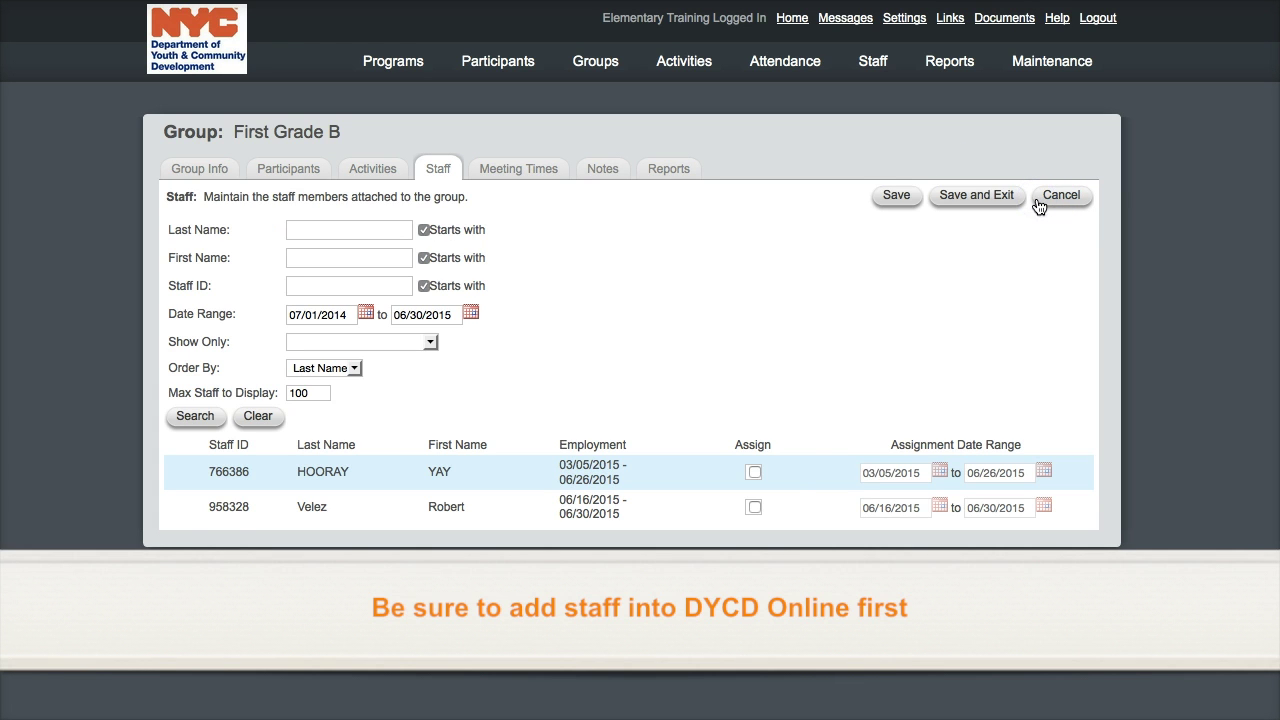
left_click(831, 487)
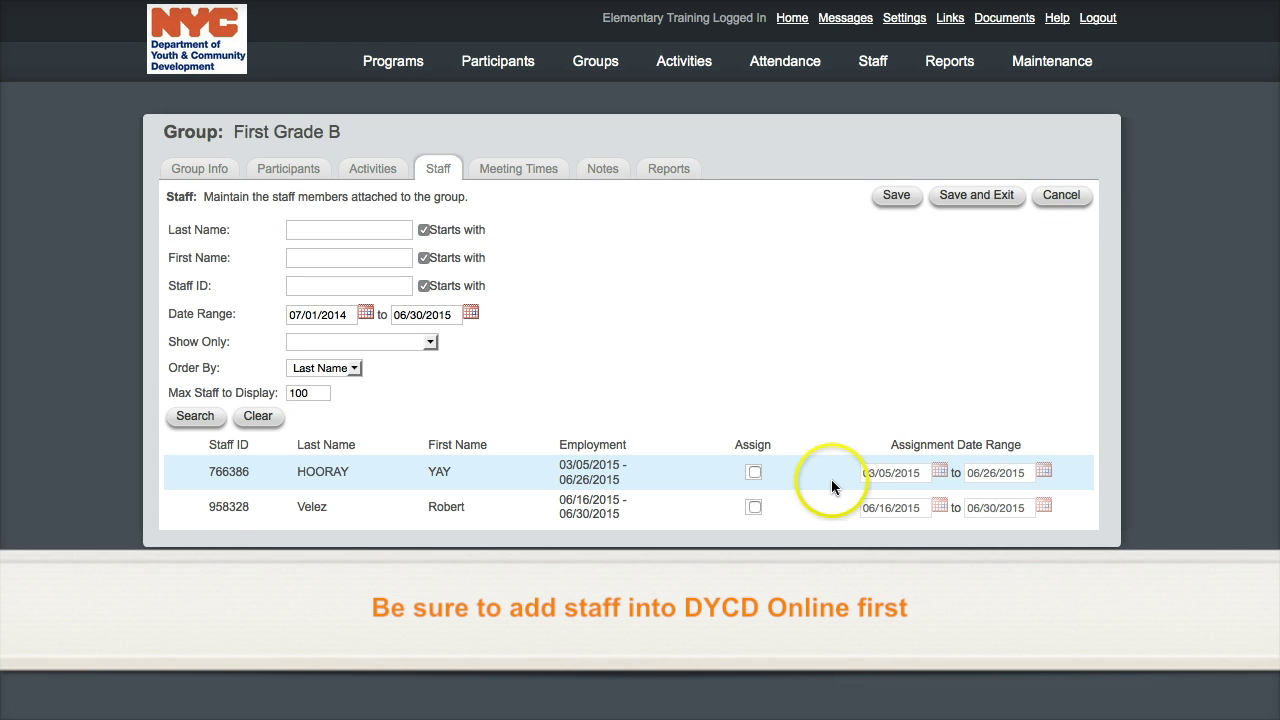
left_click(754, 507)
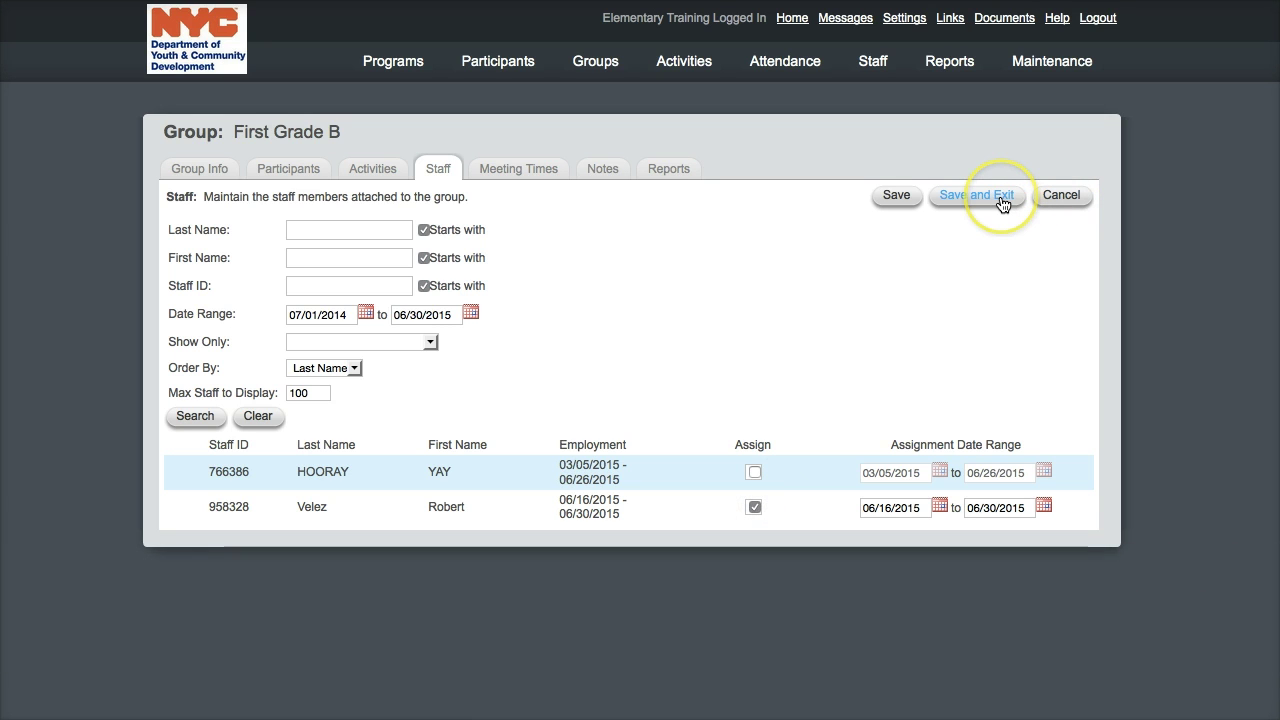
left_click(1002, 203)
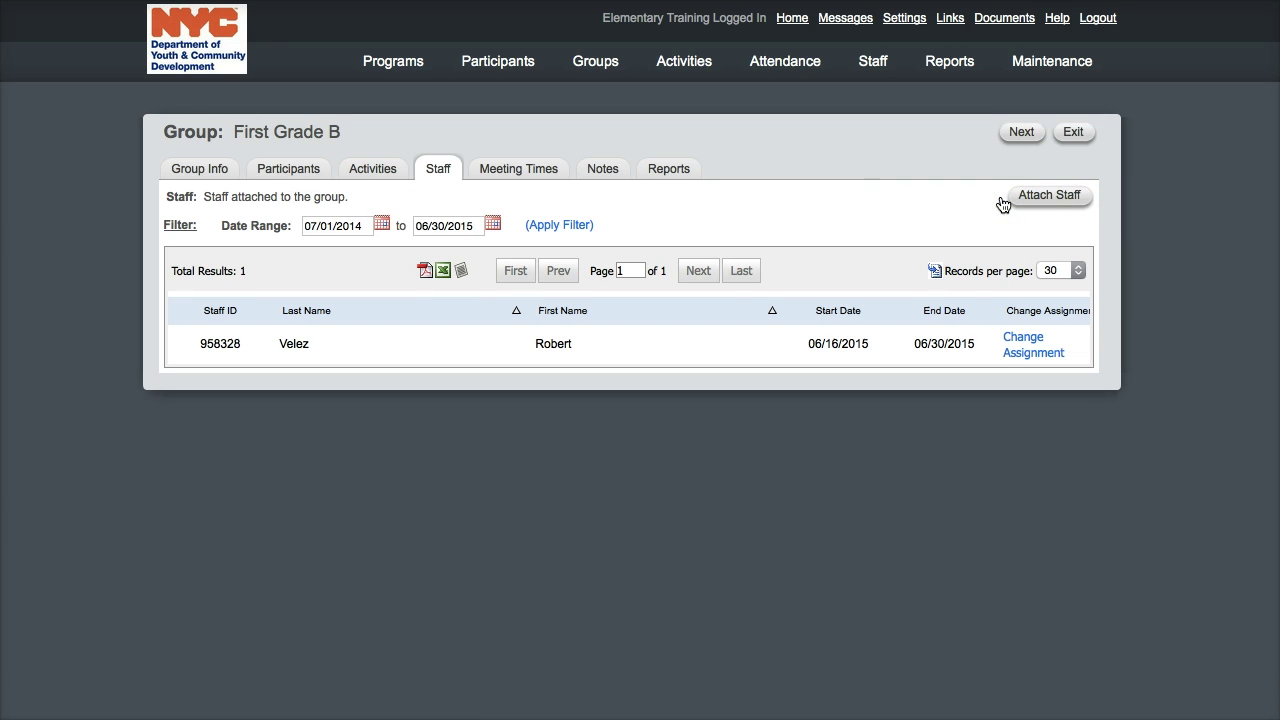
left_click(1077, 131)
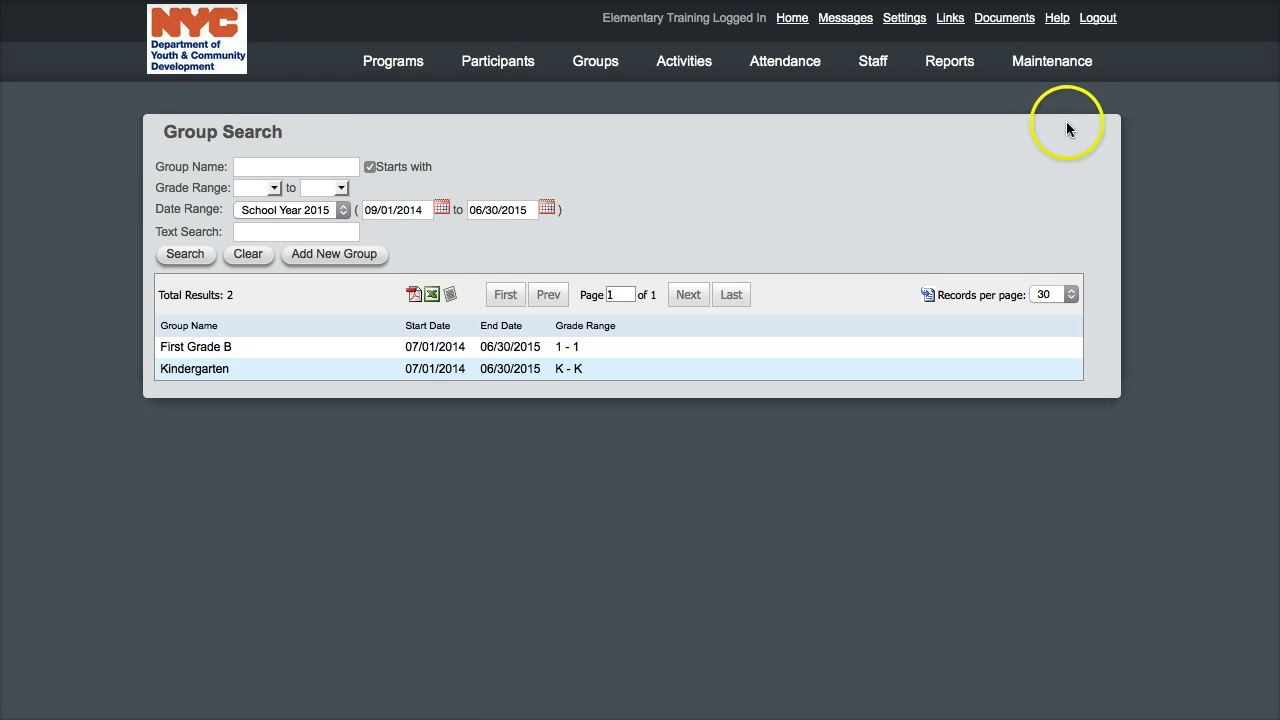
Step: Record First Grade B's attendance for 06/25/2015 with everyone present except the second participant, marked absent, and save it
mouse_move(780, 71)
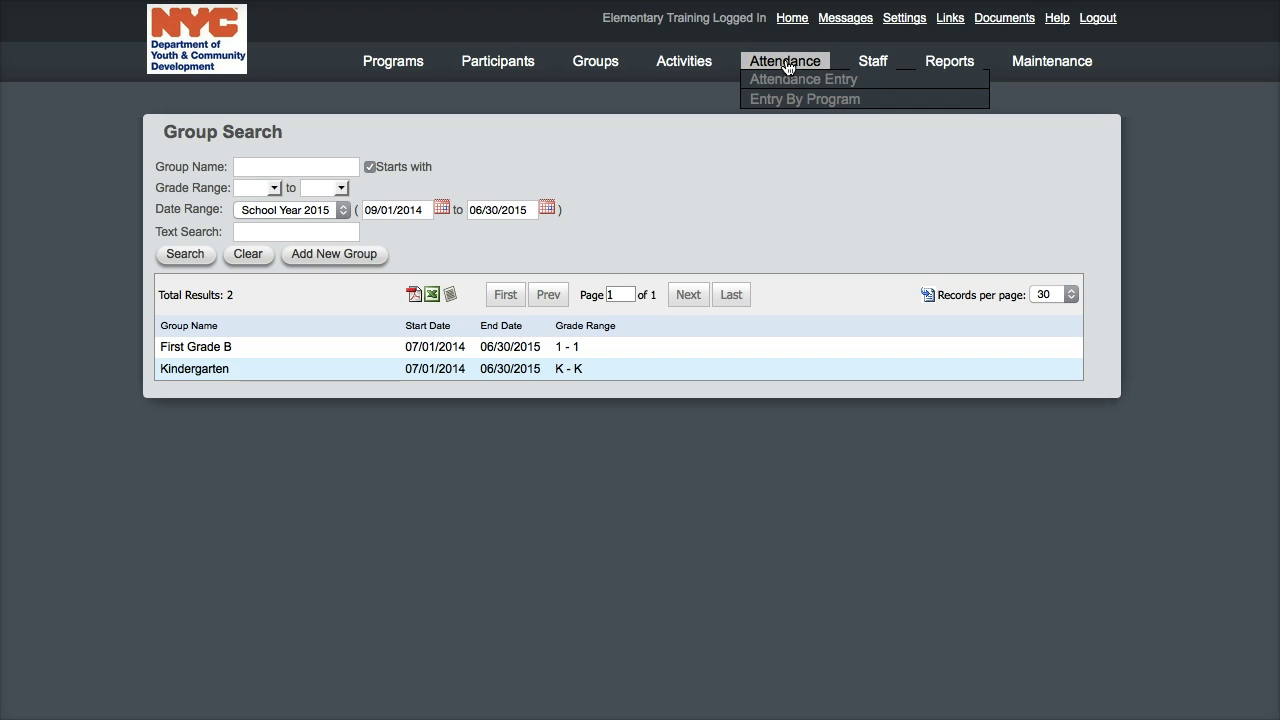
left_click(785, 80)
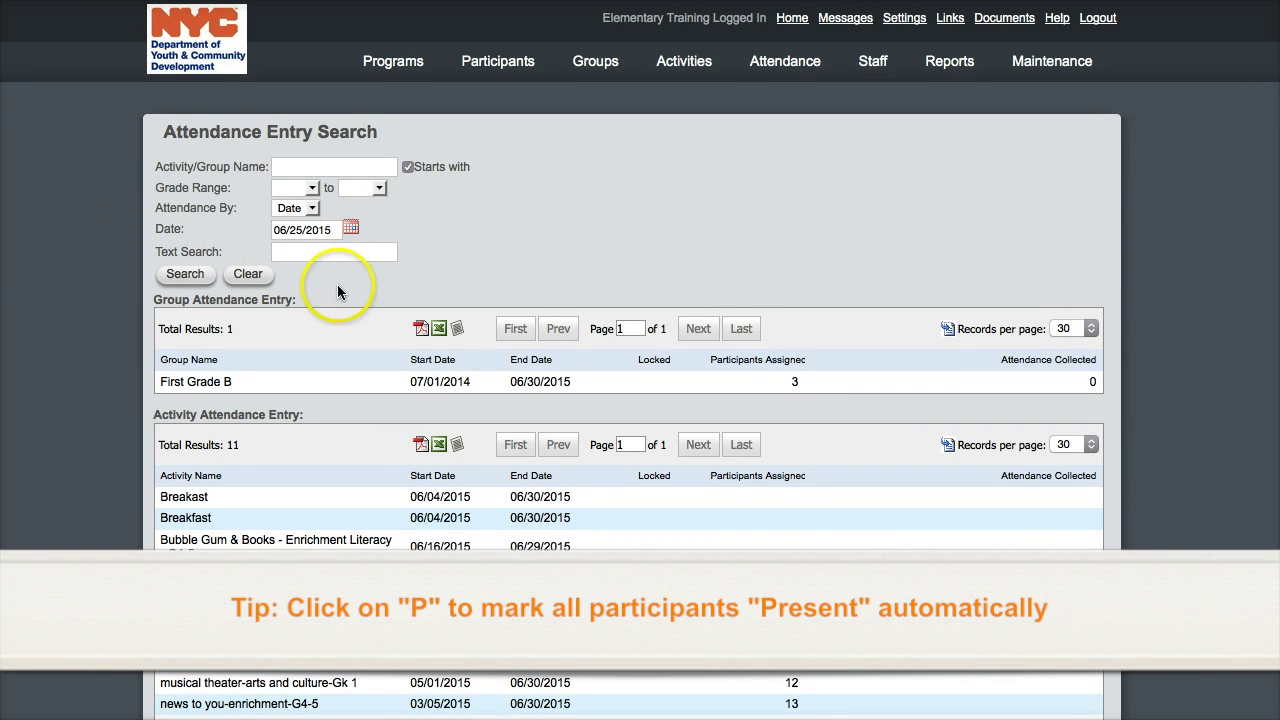
left_click(418, 381)
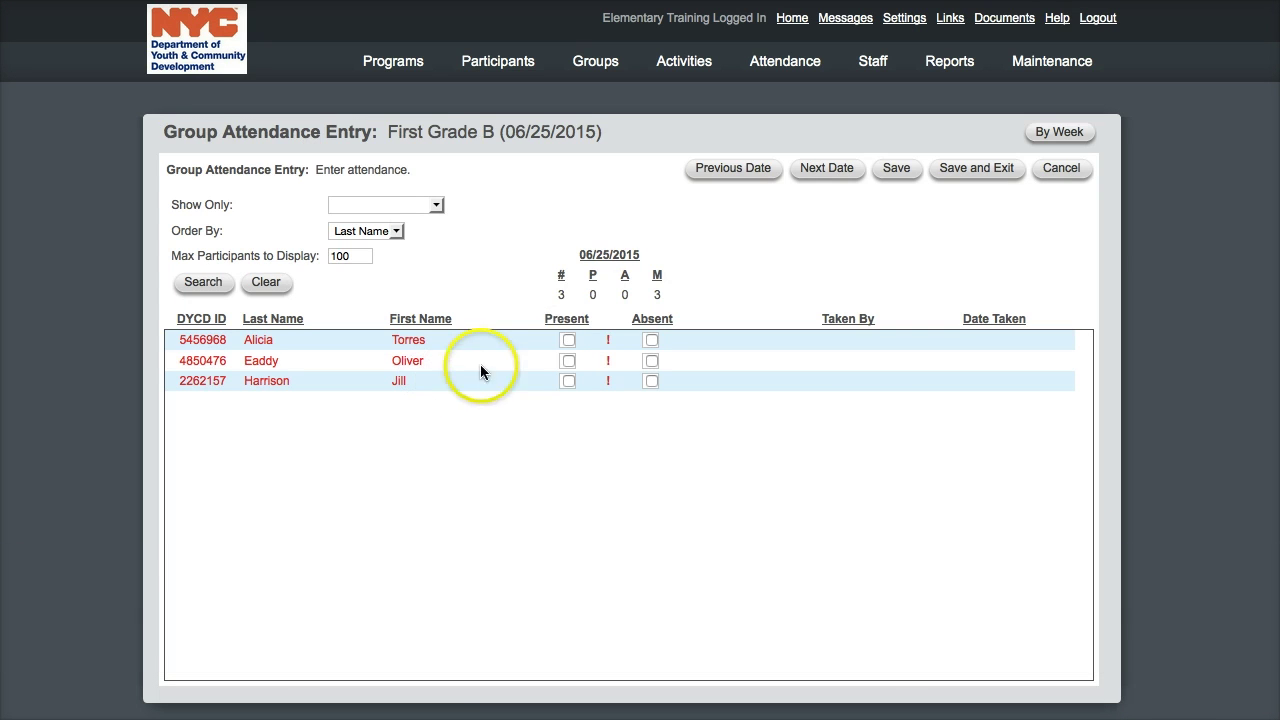
left_click(553, 318)
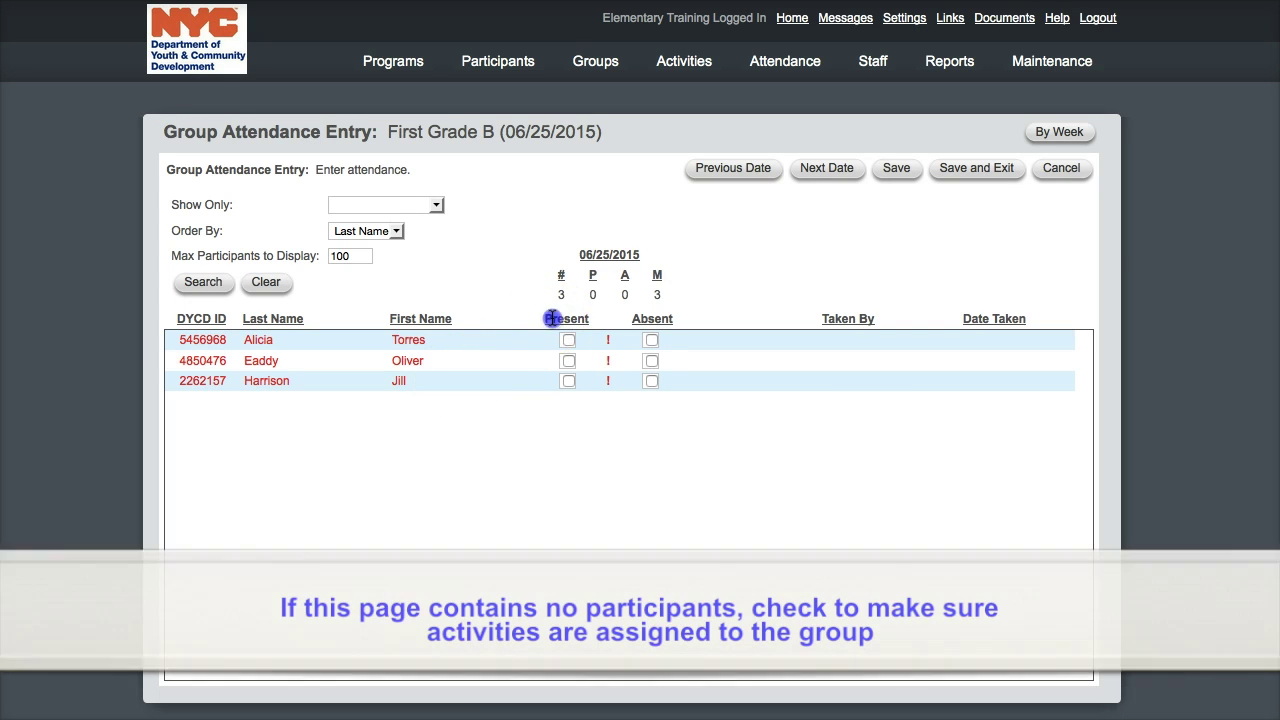
left_click(651, 360)
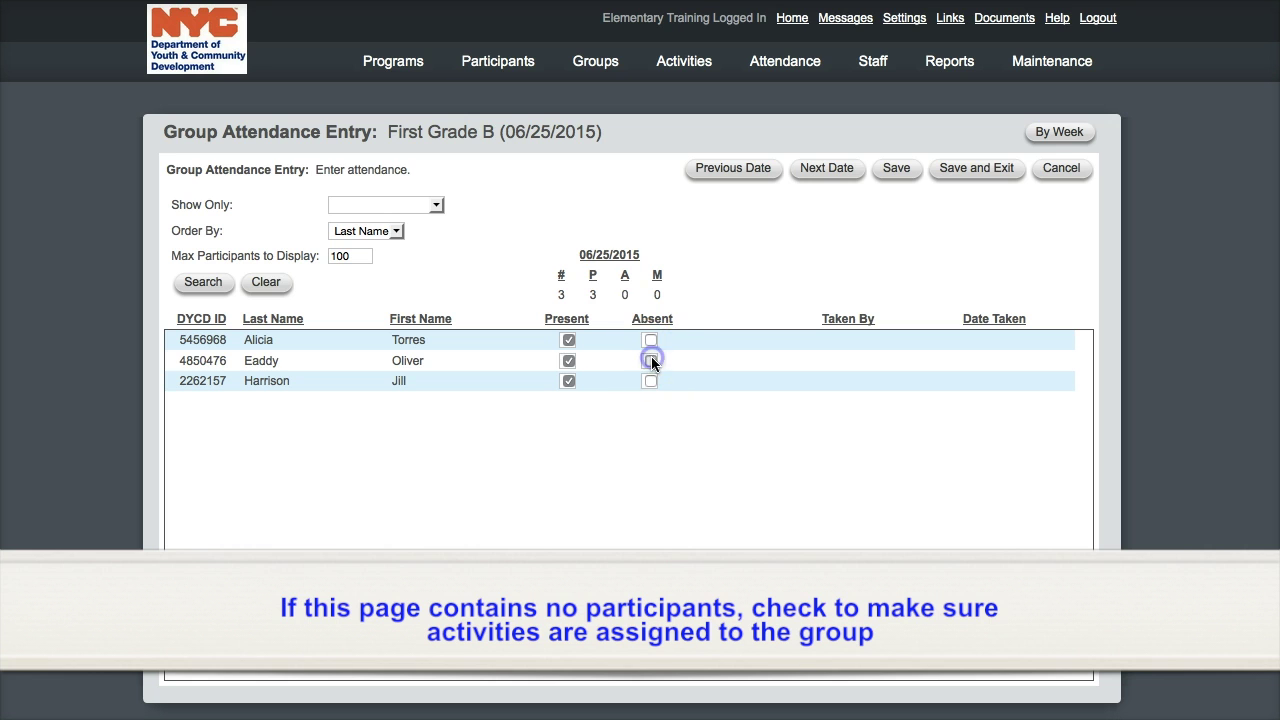
left_click(980, 172)
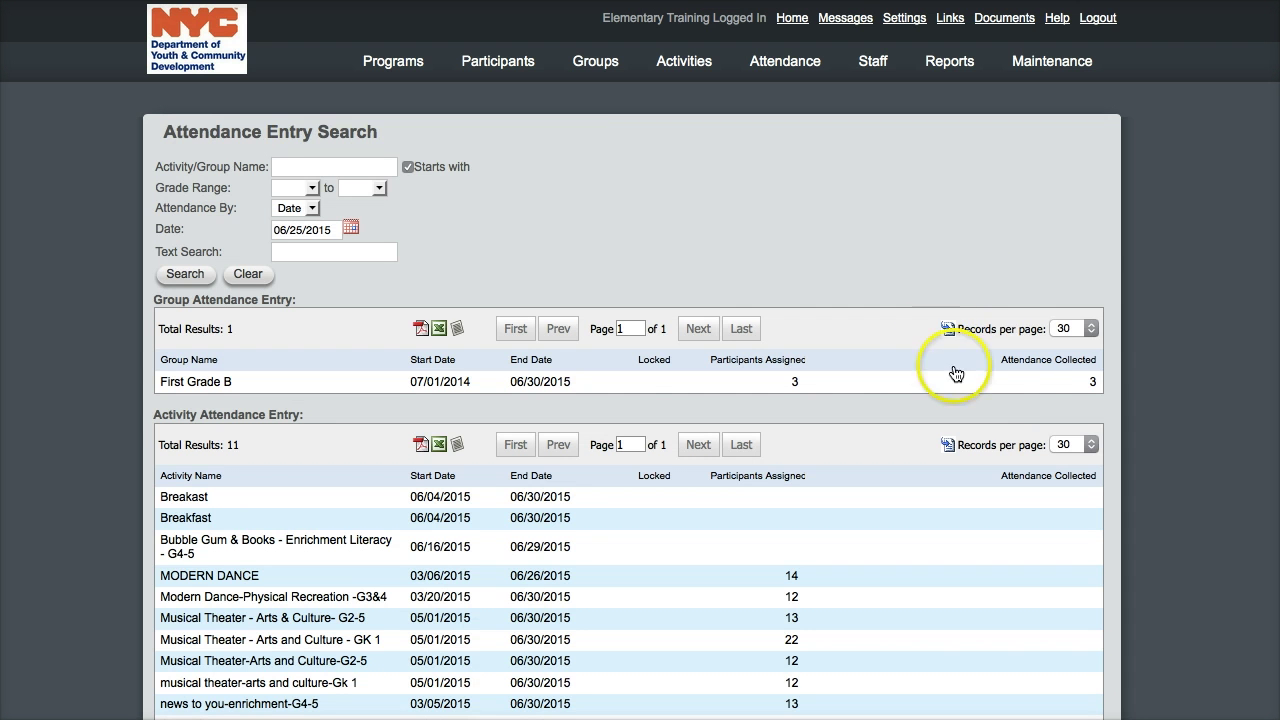